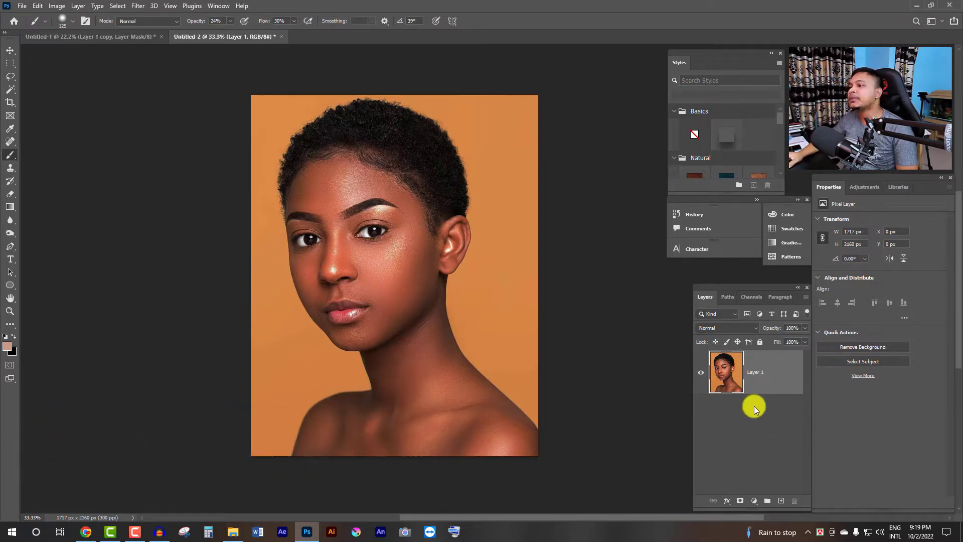
- Duplicate Layer 1 so that an identical copy of the portrait sits above the original
click(770, 377)
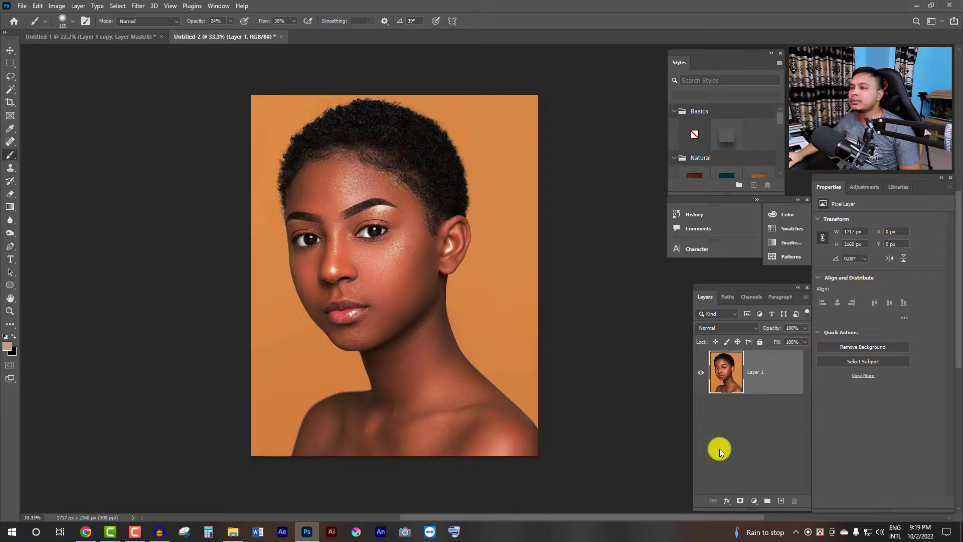
key(ctrl+j)
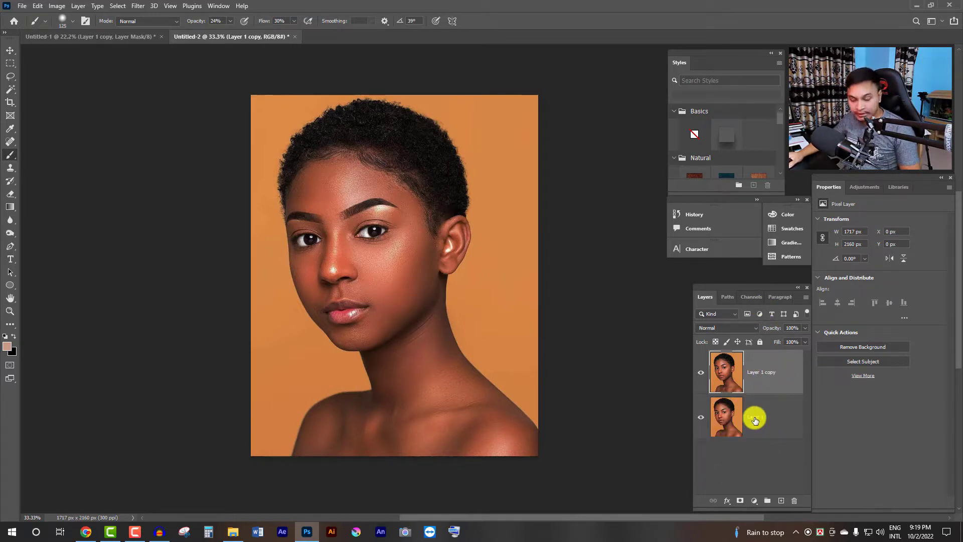
key(ctrl+z)
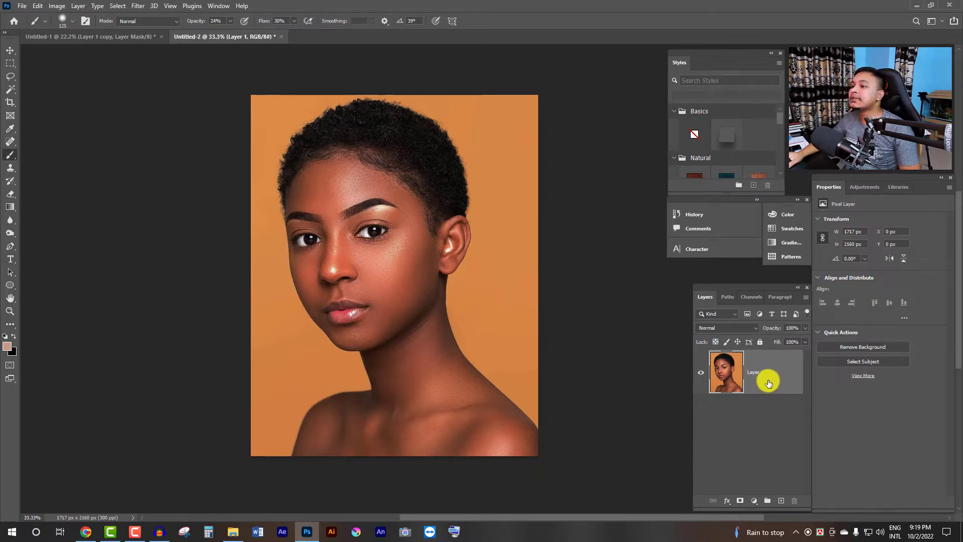
drag(770, 382, 781, 500)
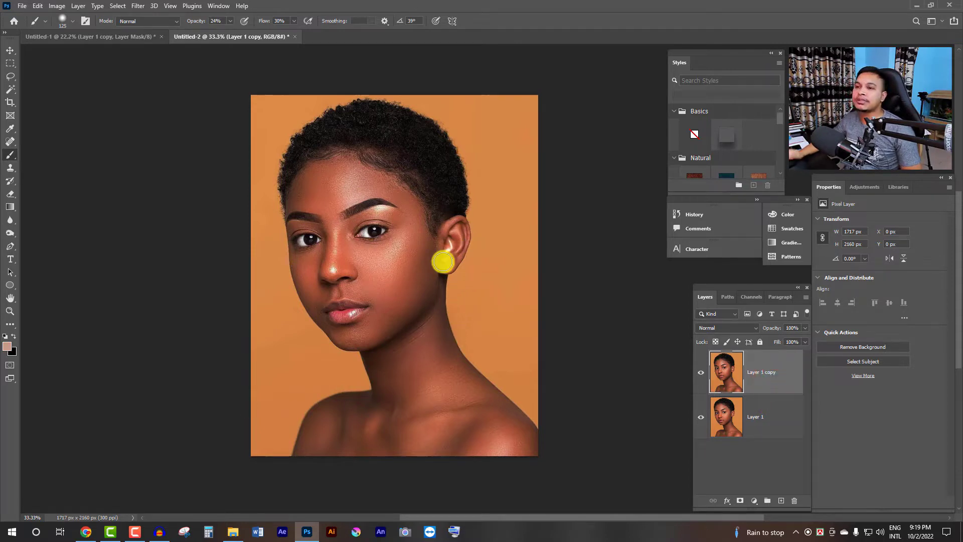
scroll(444, 243, up, 4)
scroll(448, 242, down, 4)
scroll(450, 238, up, 2)
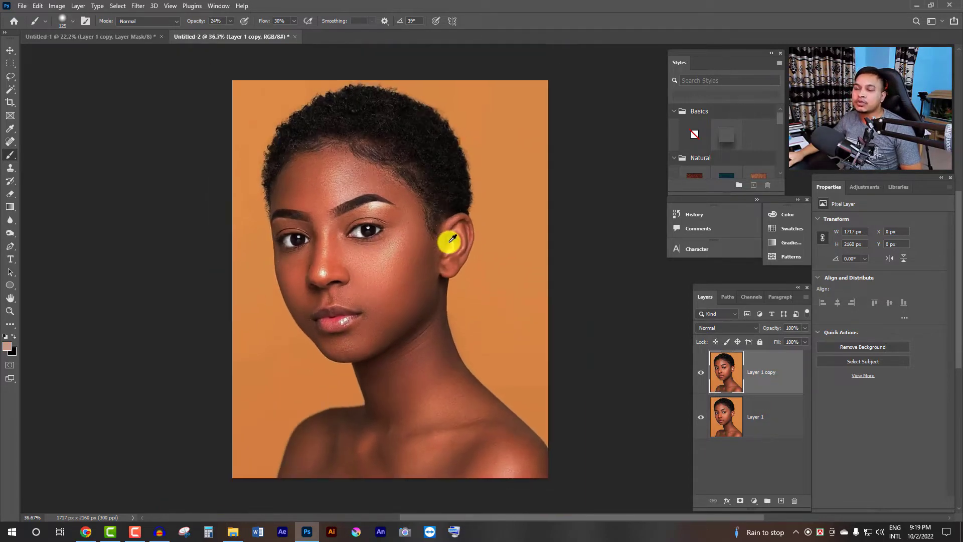
scroll(451, 240, down, 1)
scroll(452, 241, up, 1)
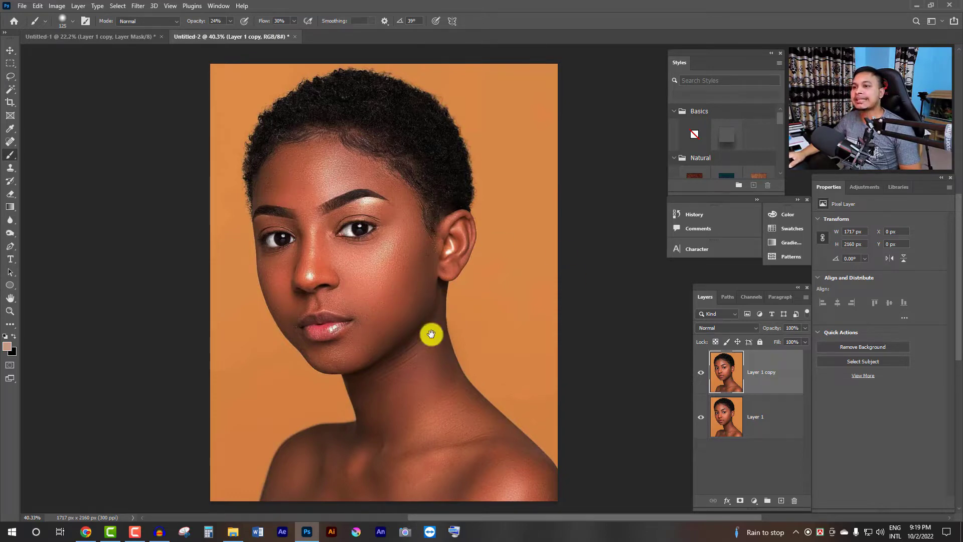
mouse_move(411, 334)
mouse_down()
mouse_move(437, 348)
mouse_move(413, 342)
mouse_move(418, 329)
mouse_up()
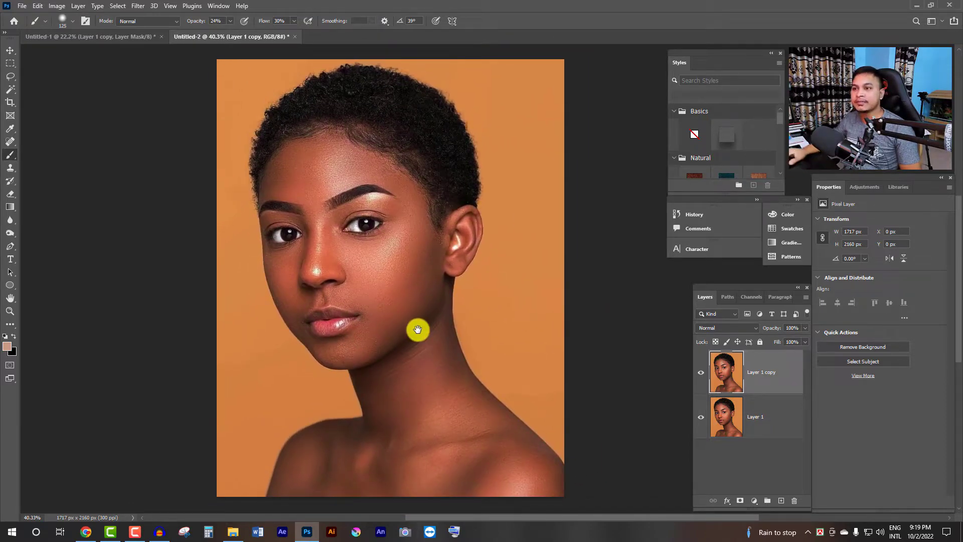
drag(441, 341, 385, 333)
drag(477, 377, 431, 337)
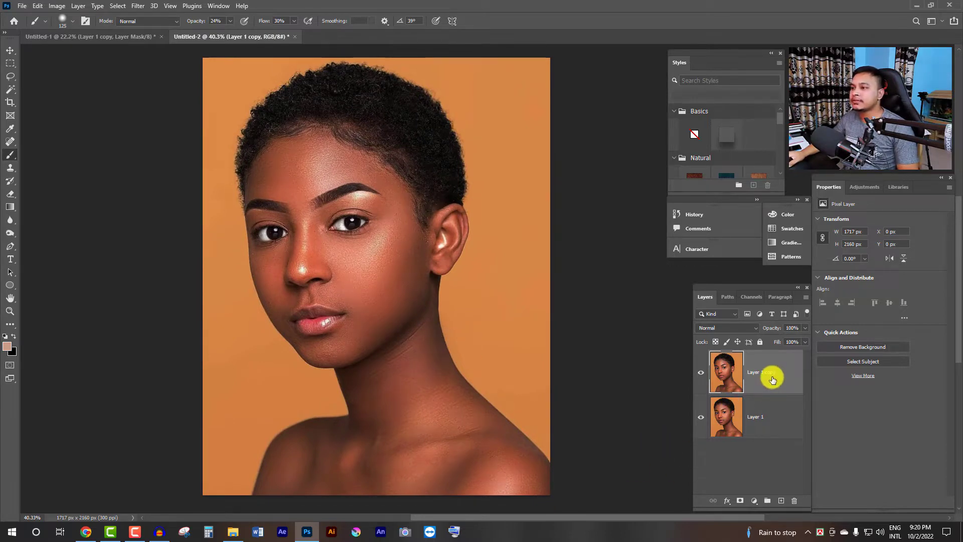
click(699, 373)
click(697, 375)
click(768, 420)
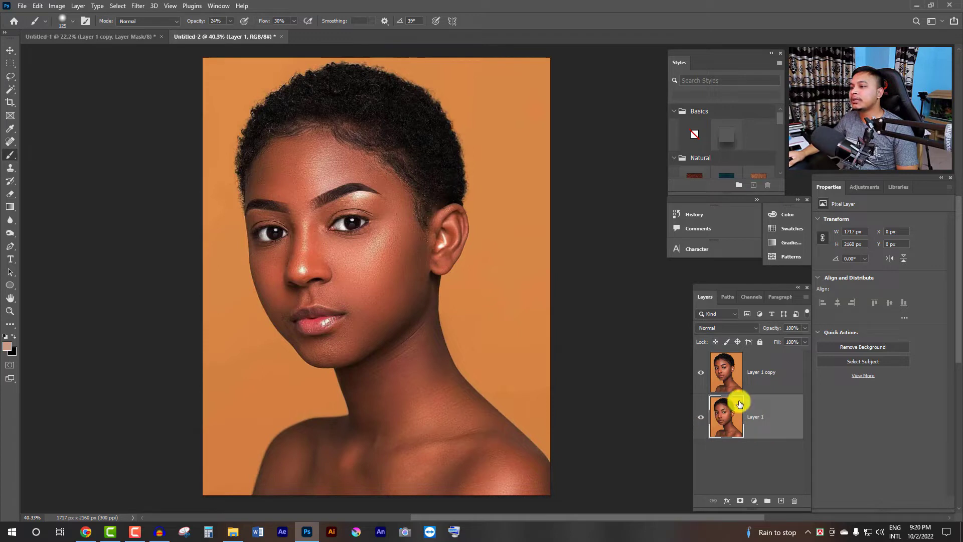
click(767, 380)
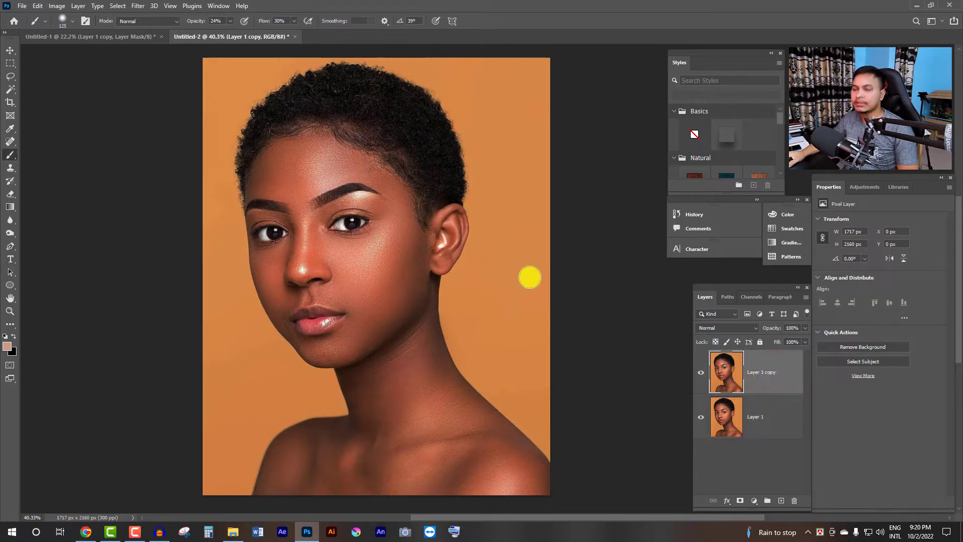
click(11, 89)
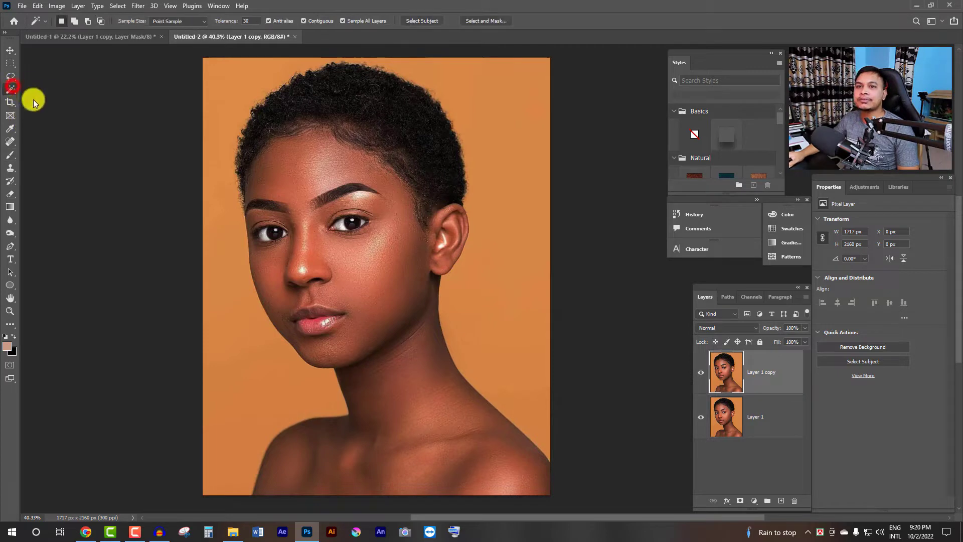
click(46, 110)
click(303, 167)
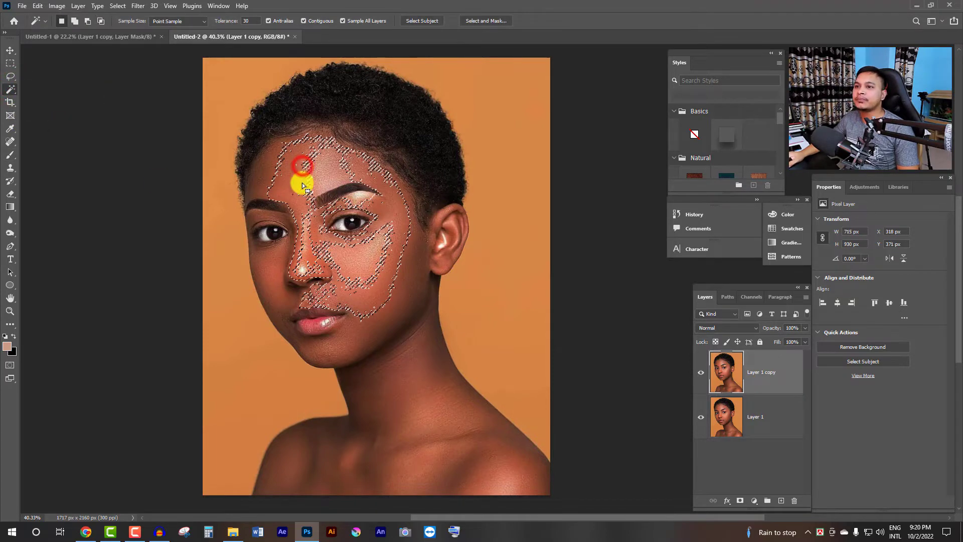
key(ctrl+d)
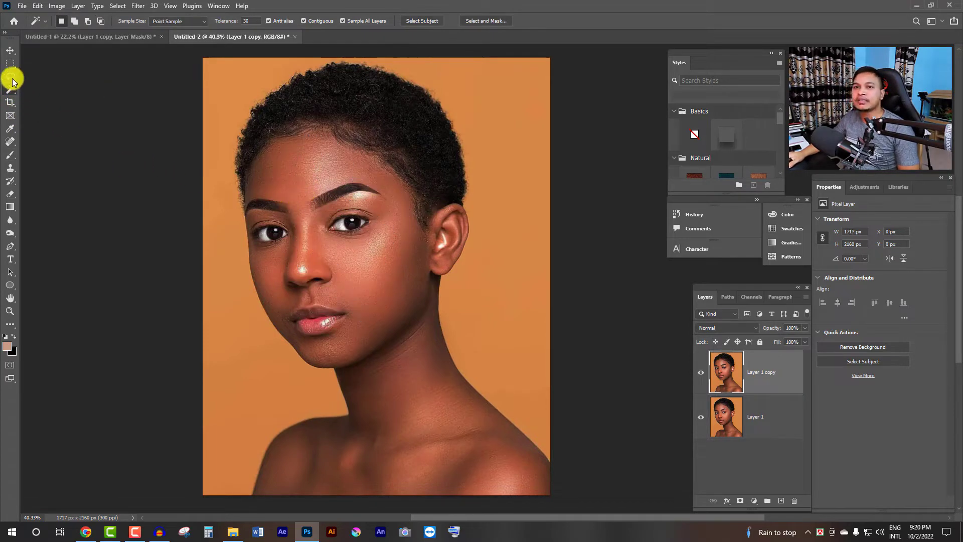
- Select the woman's face, forehead, neck and shoulders on Layer 1 copy using the Quick Selection tool
right_click(10, 88)
click(49, 100)
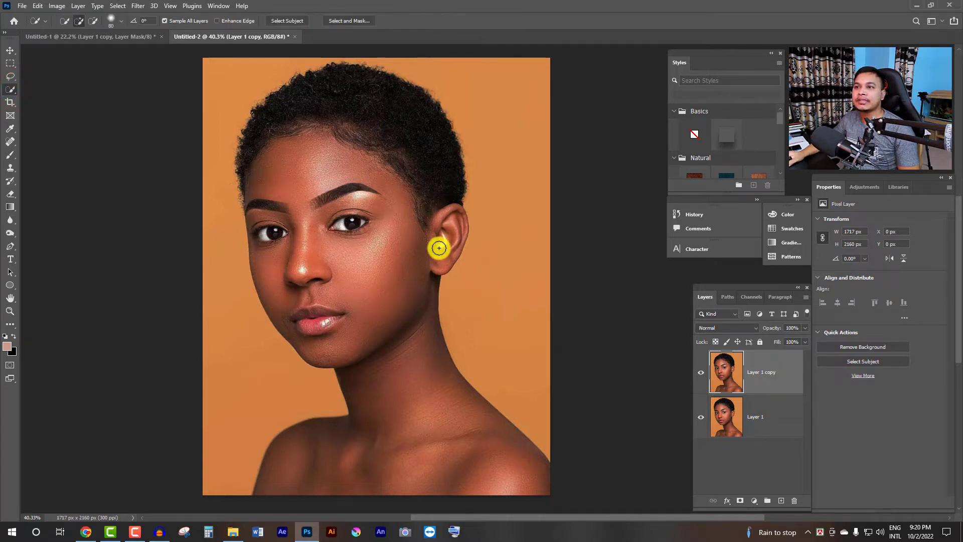
mouse_move(324, 162)
mouse_down()
mouse_move(372, 176)
mouse_move(392, 203)
mouse_move(385, 283)
mouse_move(397, 343)
mouse_move(446, 444)
mouse_up()
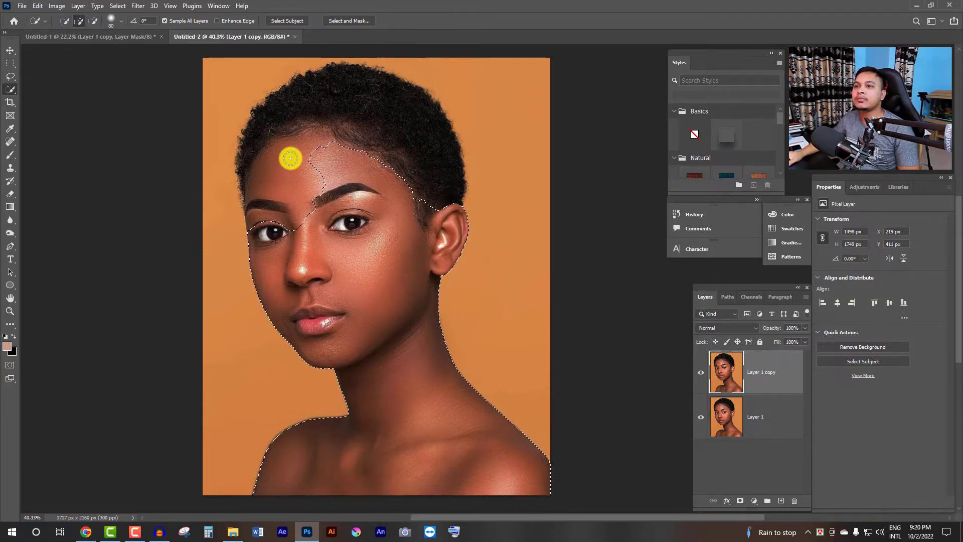
drag(280, 161, 319, 144)
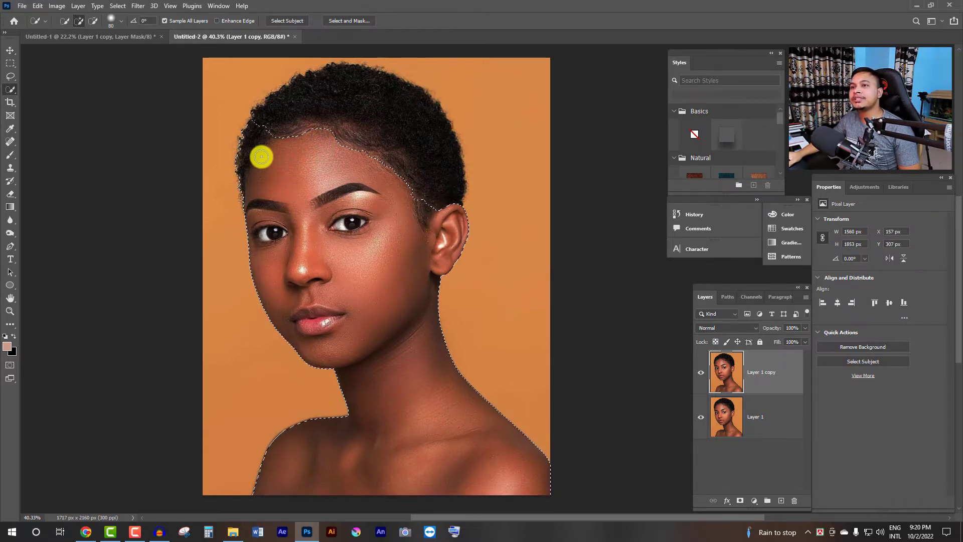
- Subtract the hair beside the forehead's outer edge, above the far eyebrow, from the skin selection
scroll(261, 157, up, 3)
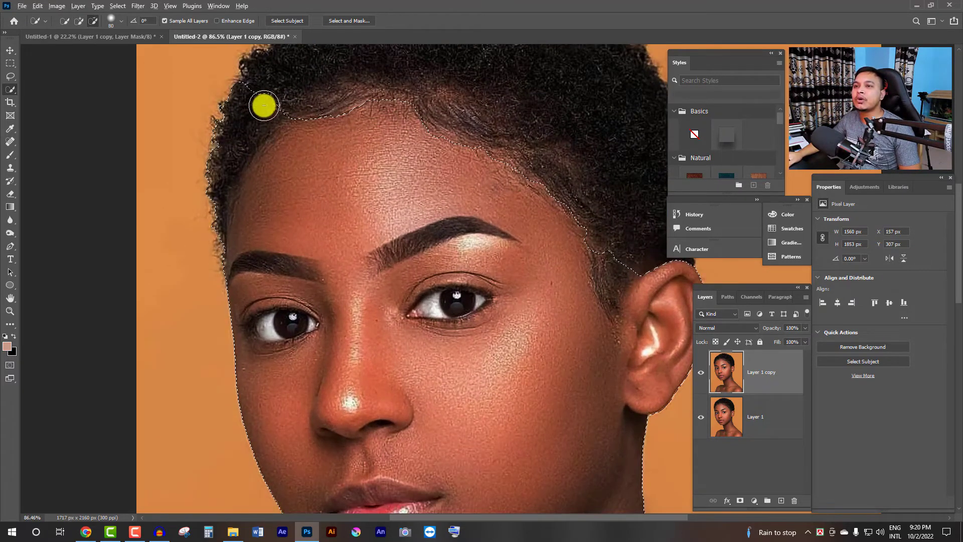
drag(258, 85, 207, 136)
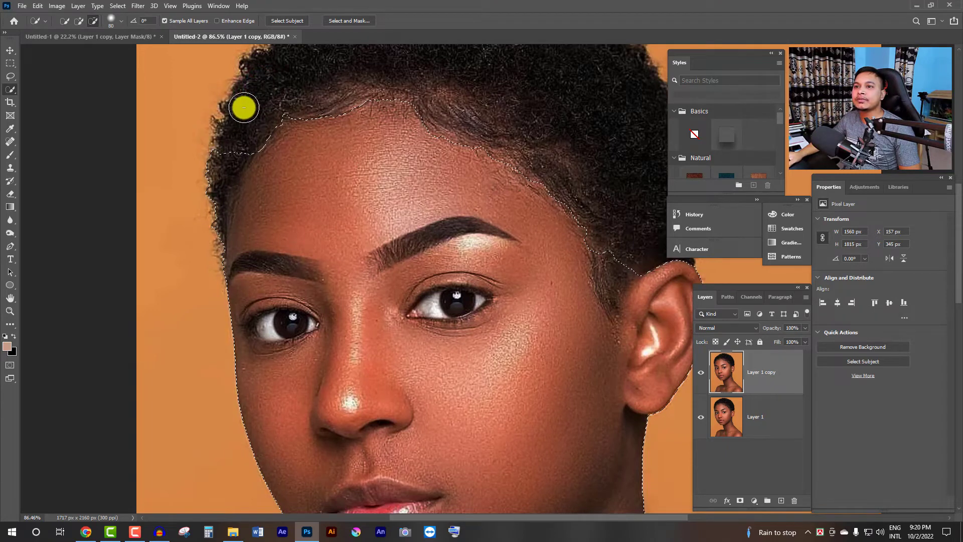
mouse_move(244, 107)
mouse_down()
mouse_move(192, 189)
mouse_move(220, 152)
mouse_move(189, 250)
mouse_up()
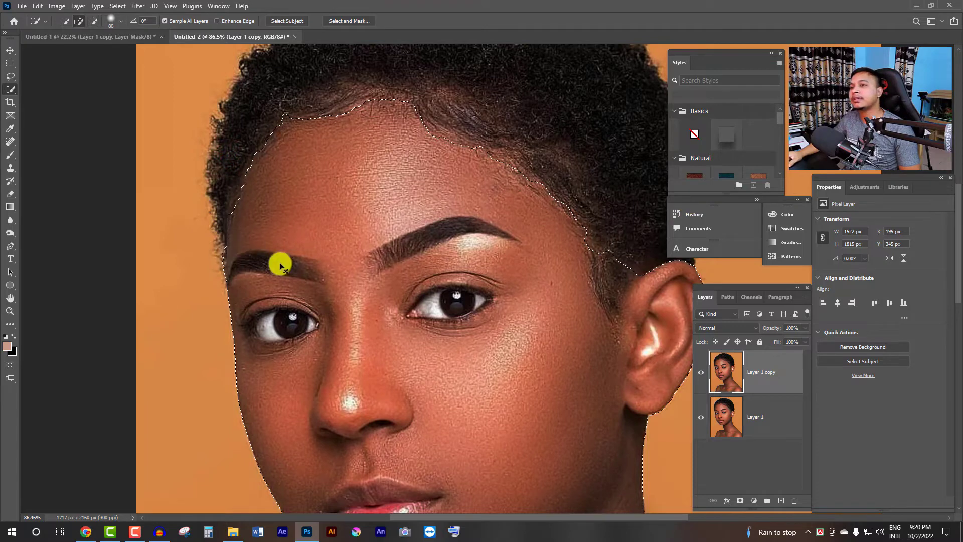
- Remove the sideburn hair in front of the ear from the selection and restore the adjoining cheek and ear skin
scroll(312, 301, right, 5)
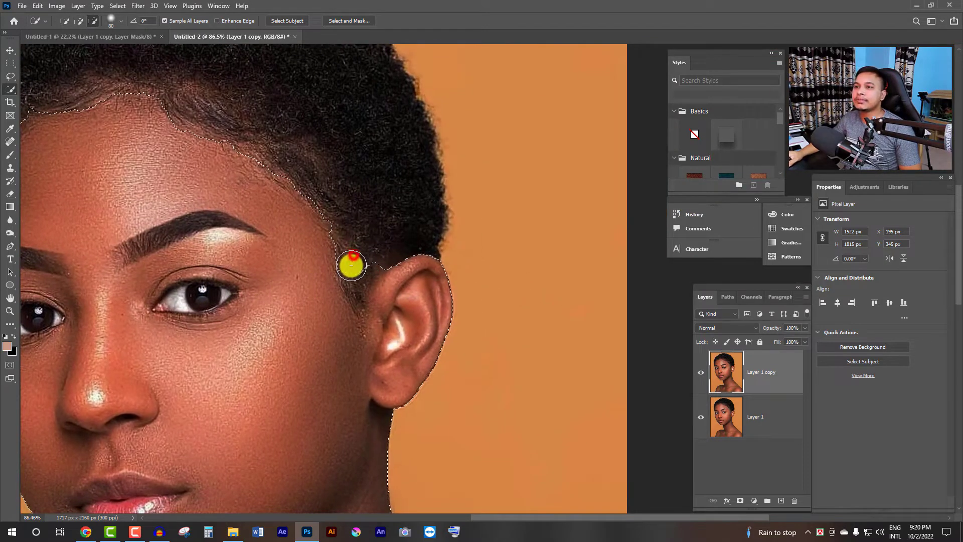
drag(351, 265, 352, 290)
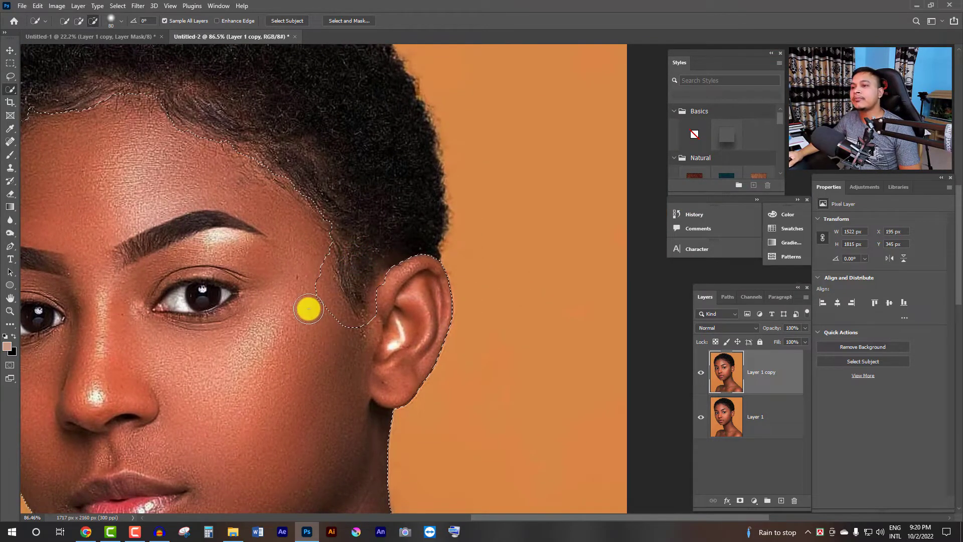
click(333, 342)
drag(332, 343, 329, 332)
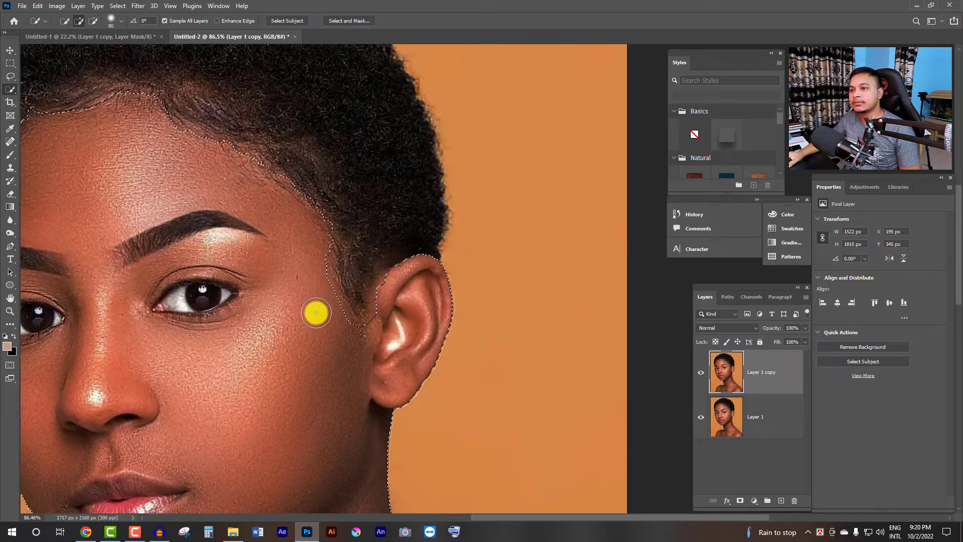
drag(330, 348, 305, 303)
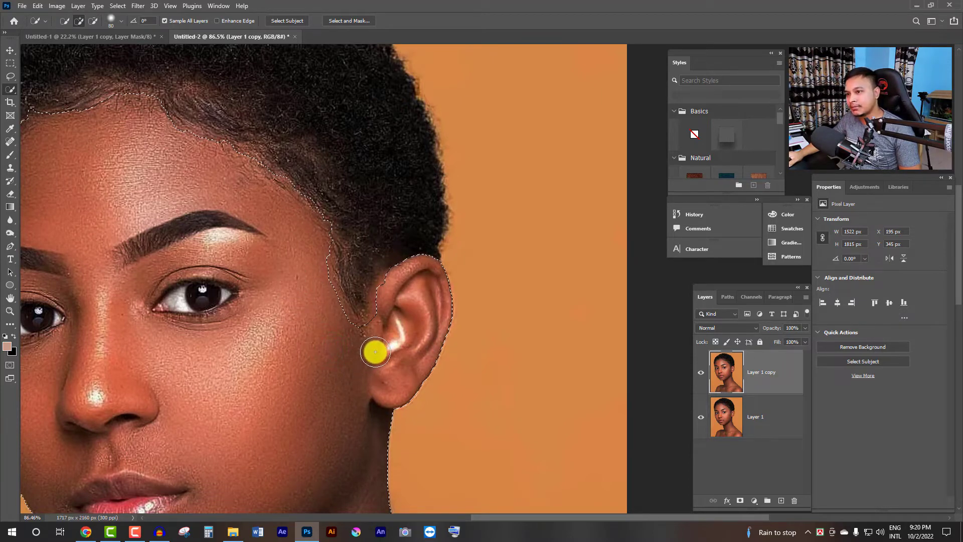
click(389, 335)
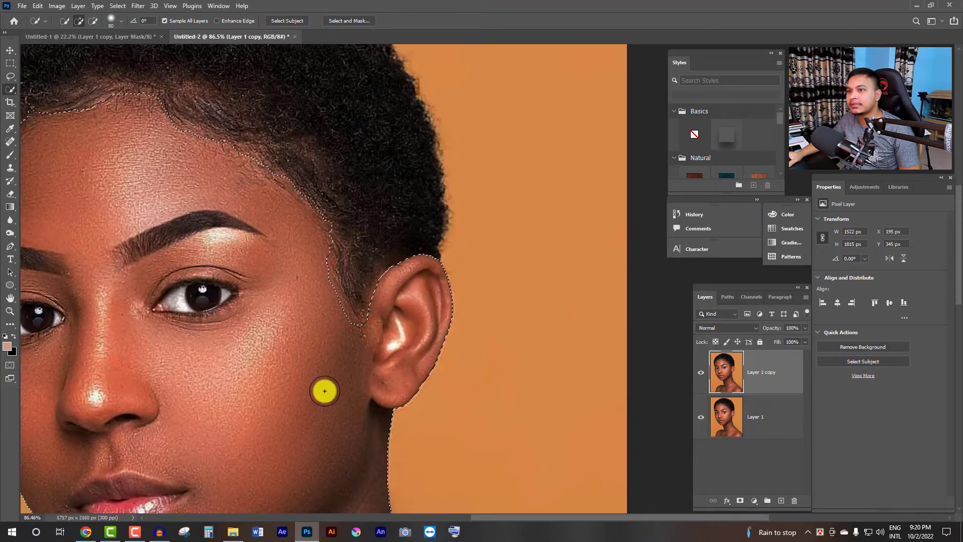
mouse_move(342, 346)
mouse_down()
mouse_move(294, 226)
mouse_move(310, 276)
mouse_move(307, 257)
mouse_up()
- Feather the skin selection with a radius of 3 pixels
scroll(308, 257, down, 3)
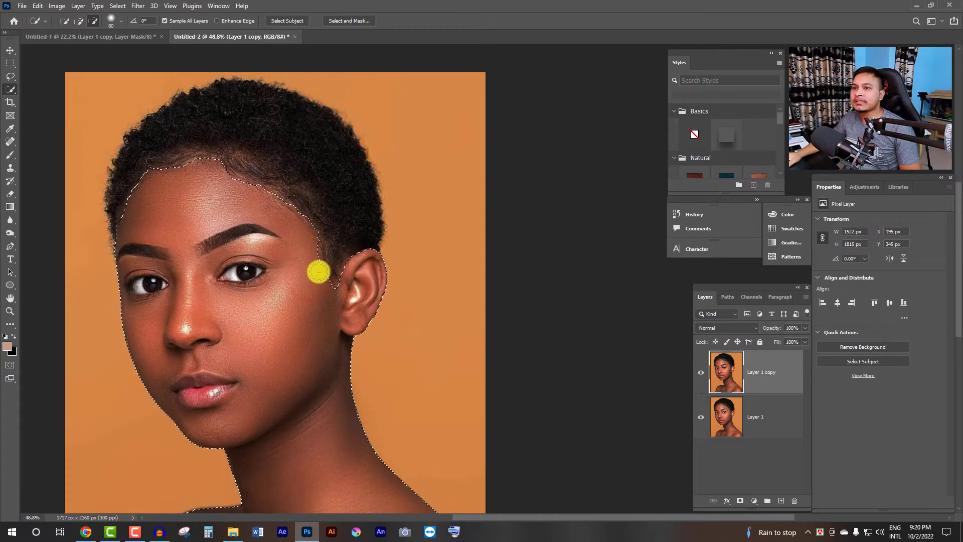
scroll(321, 278, down, 1)
drag(334, 338, 413, 296)
scroll(414, 297, down, 1)
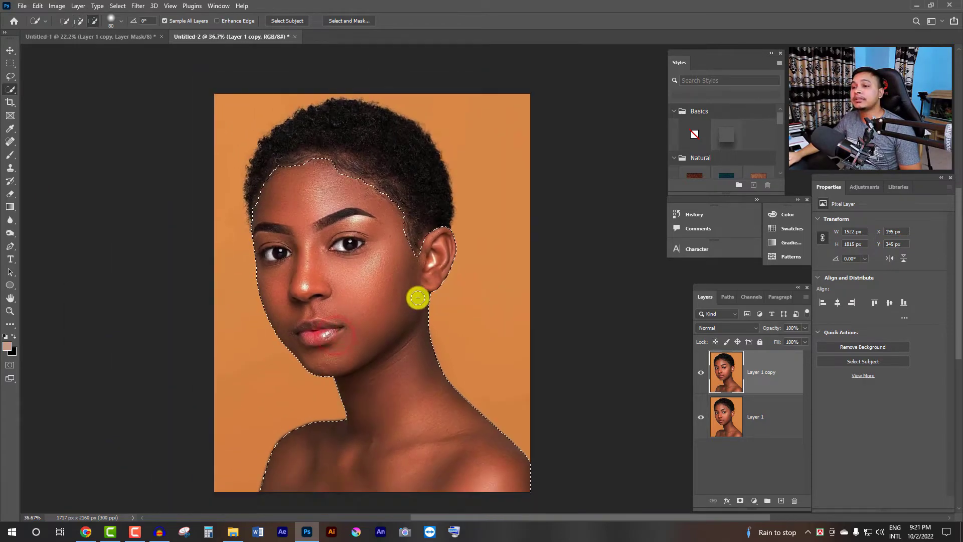
drag(402, 357, 394, 340)
right_click(356, 246)
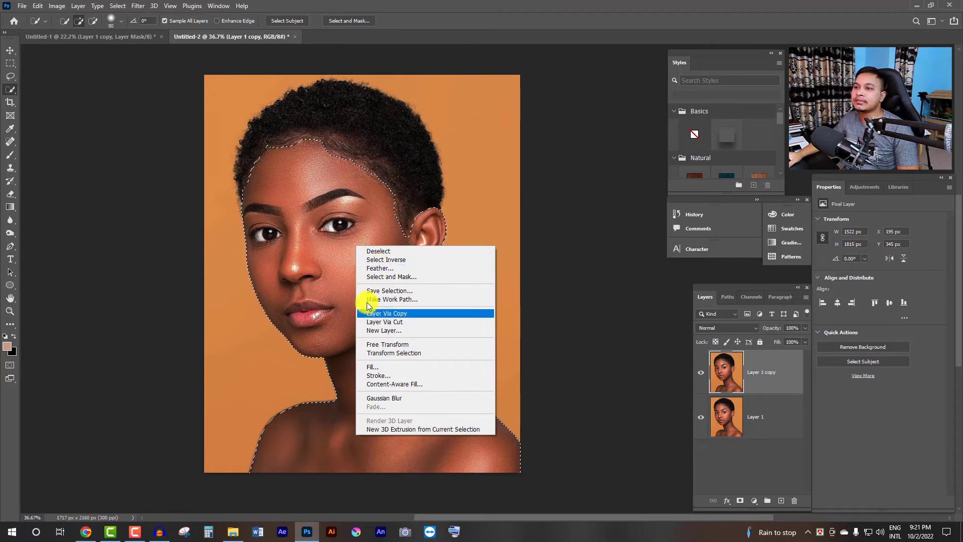
click(382, 268)
drag(435, 265, 531, 262)
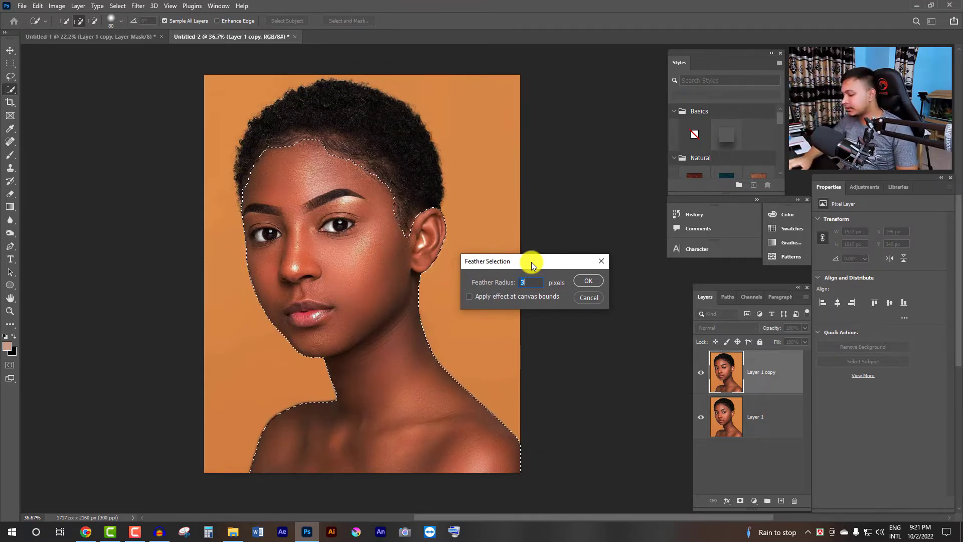
key(Return)
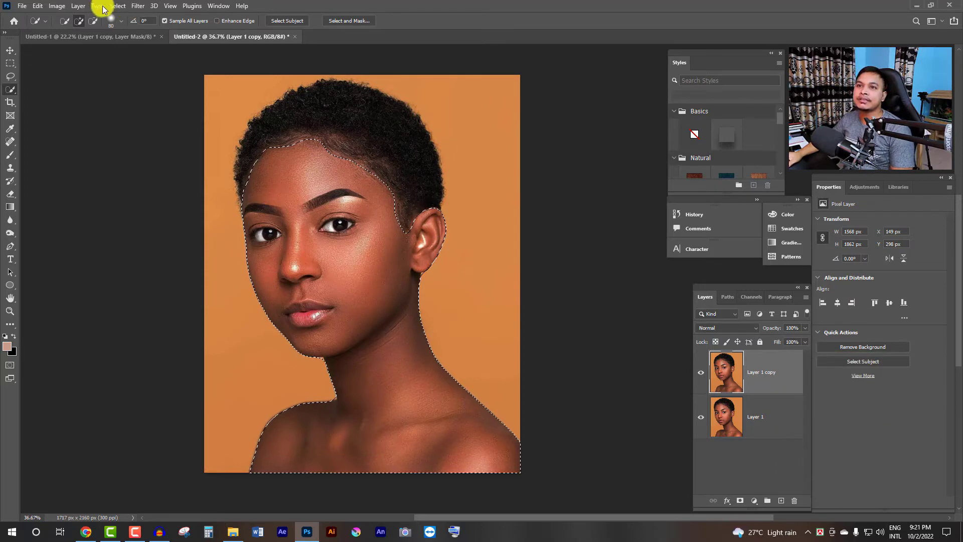
- Check the document's image dimensions and resolution without changing them, keeping the Quick Selection tool active
click(58, 6)
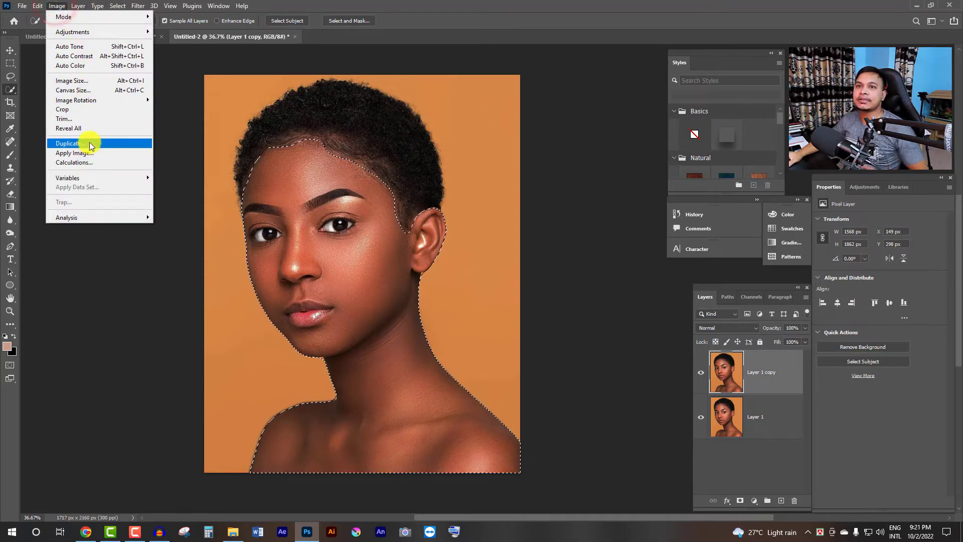
click(74, 82)
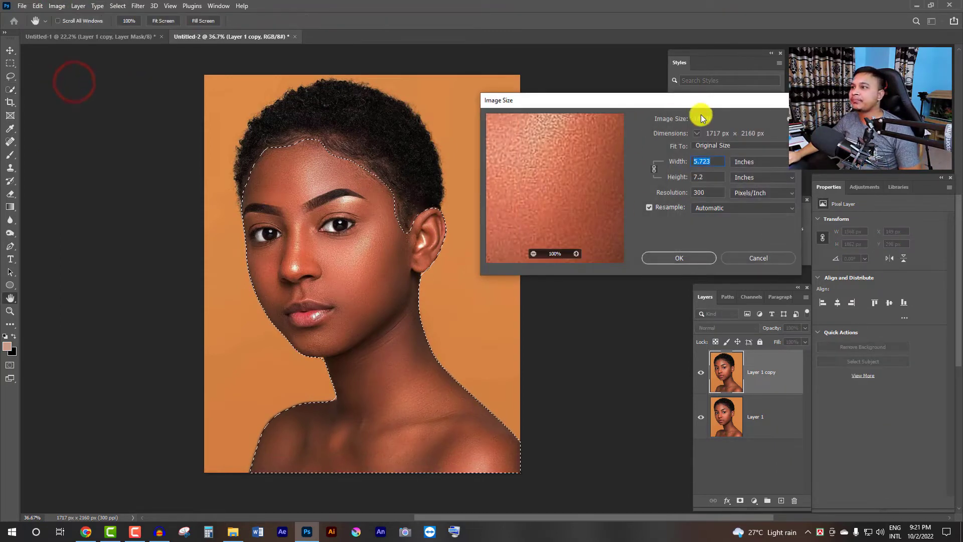
drag(715, 107, 650, 107)
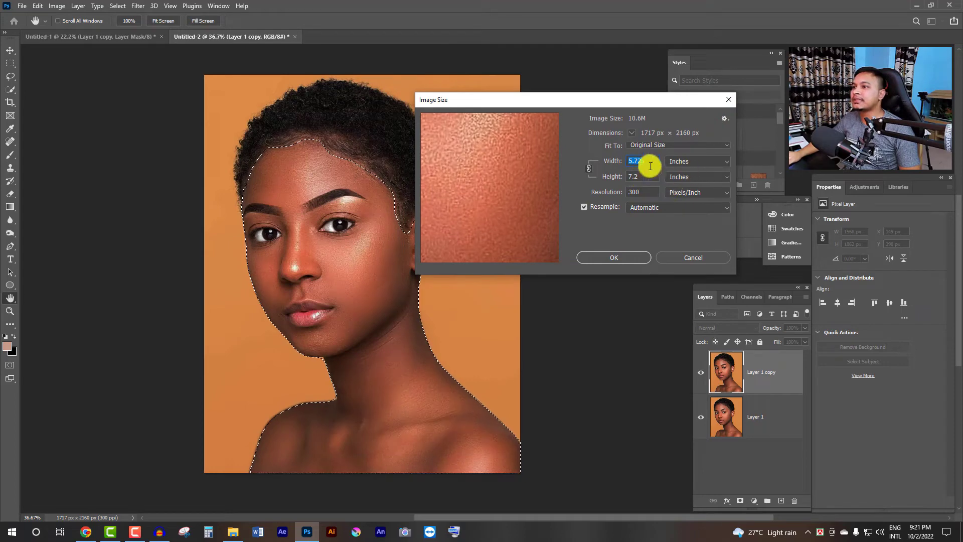
click(695, 259)
key(w)
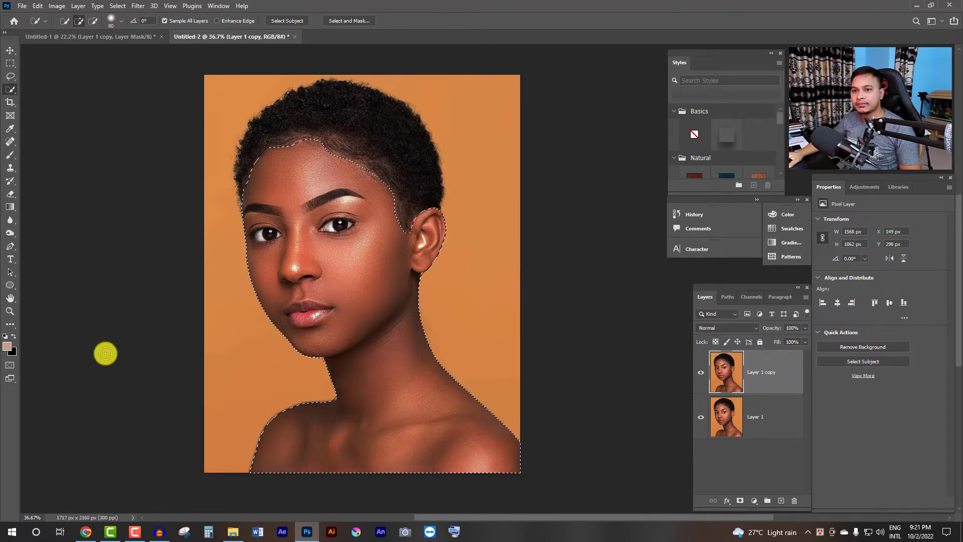
- Set the foreground color to the light peach skin tone #facdb8
click(9, 350)
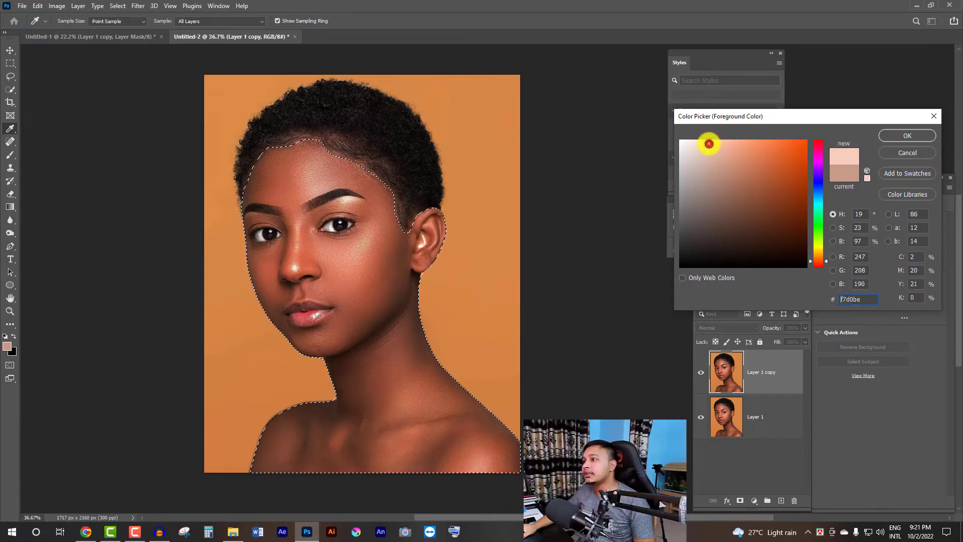
click(709, 143)
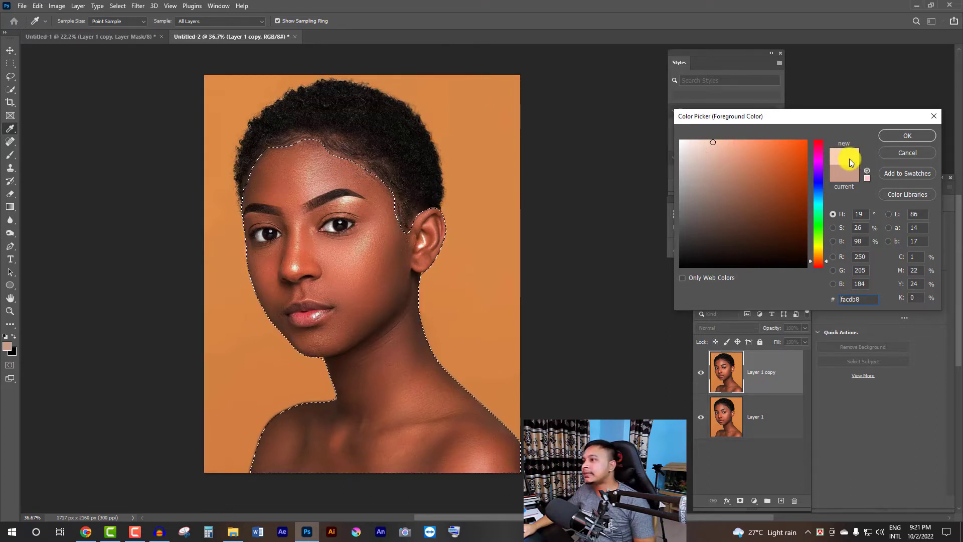
click(918, 138)
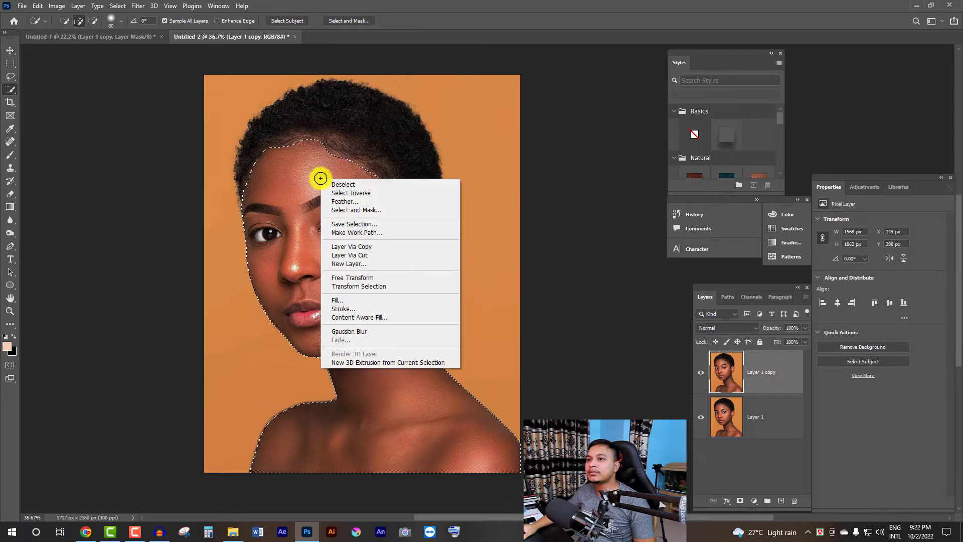
- Fill the skin selection on Layer 1 copy with the foreground color in Normal mode at 100% opacity
click(352, 301)
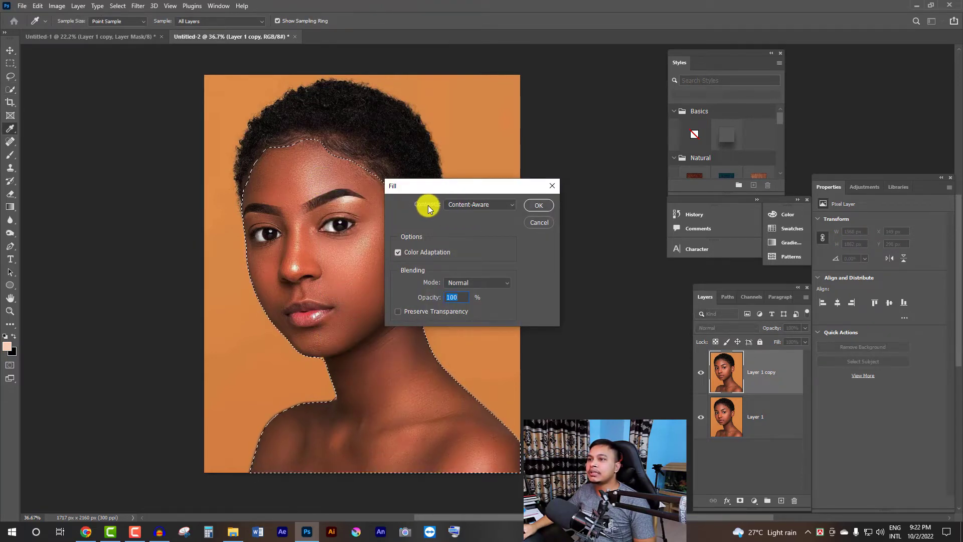
click(460, 205)
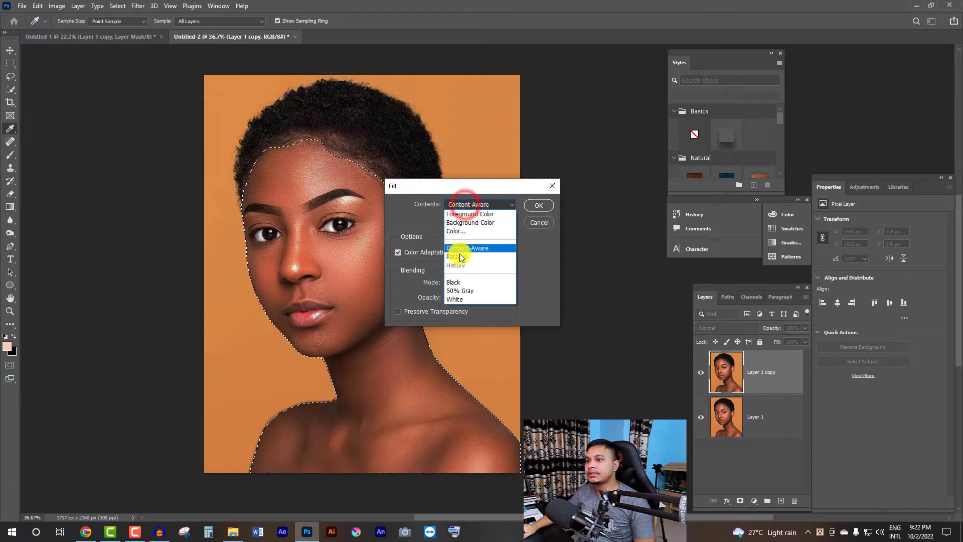
click(460, 215)
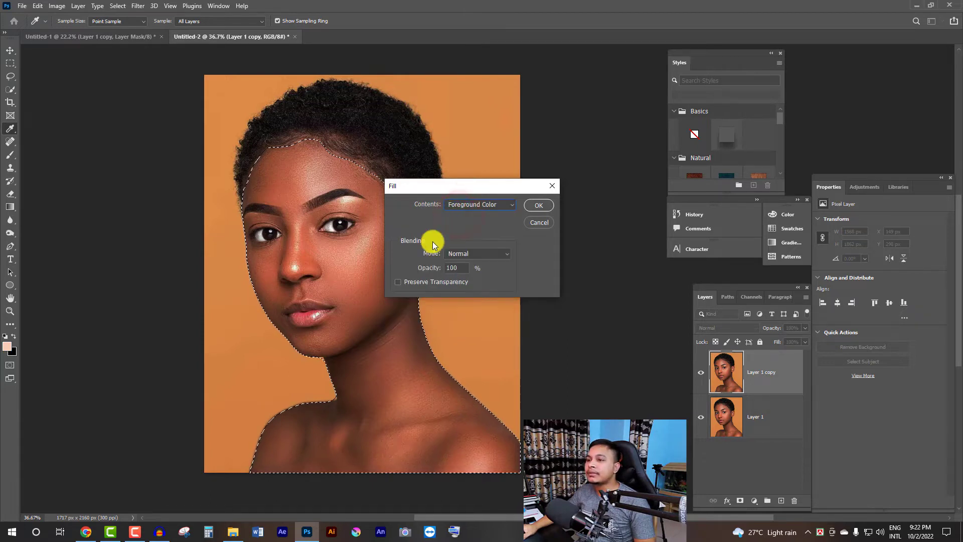
click(539, 205)
key(w)
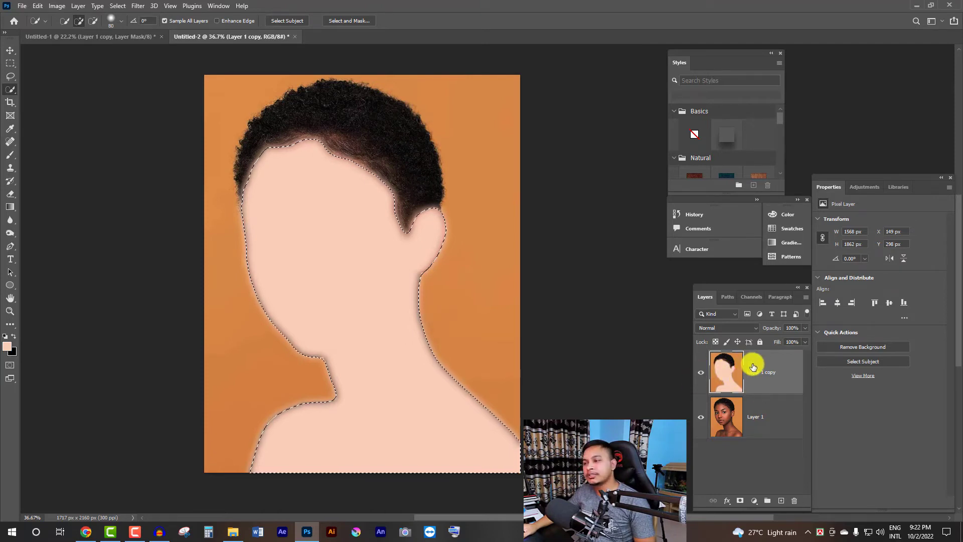
- Set the blend mode of Layer 1 copy to Soft Light and deselect the skin
click(752, 330)
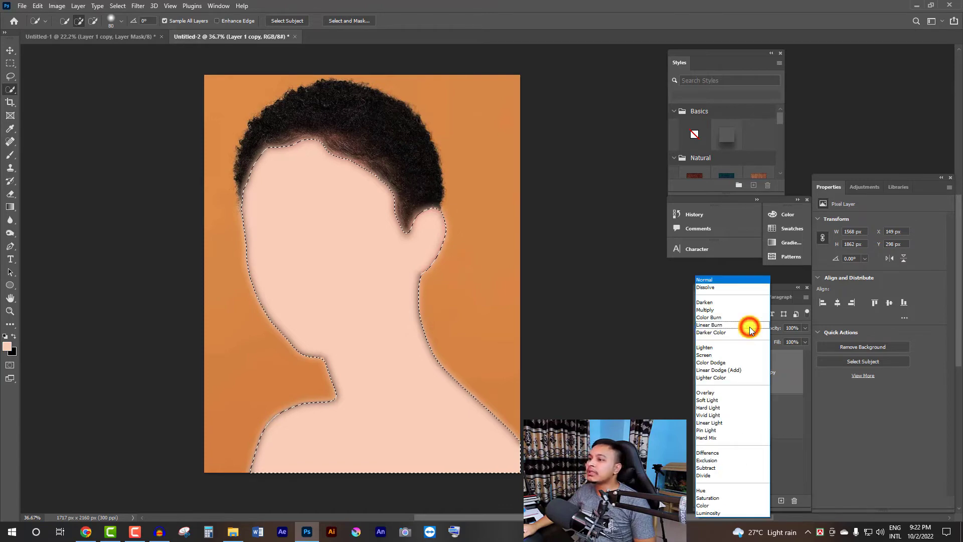
click(809, 414)
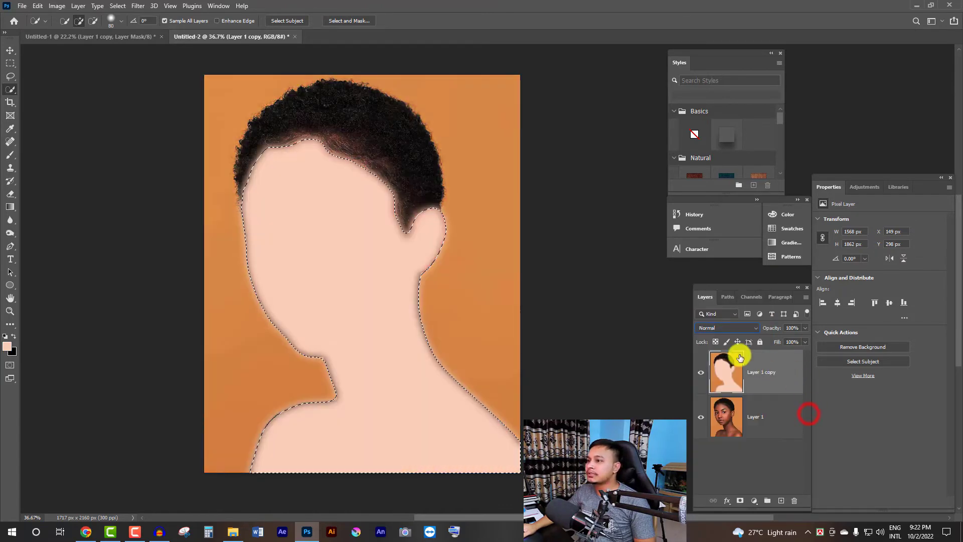
click(749, 330)
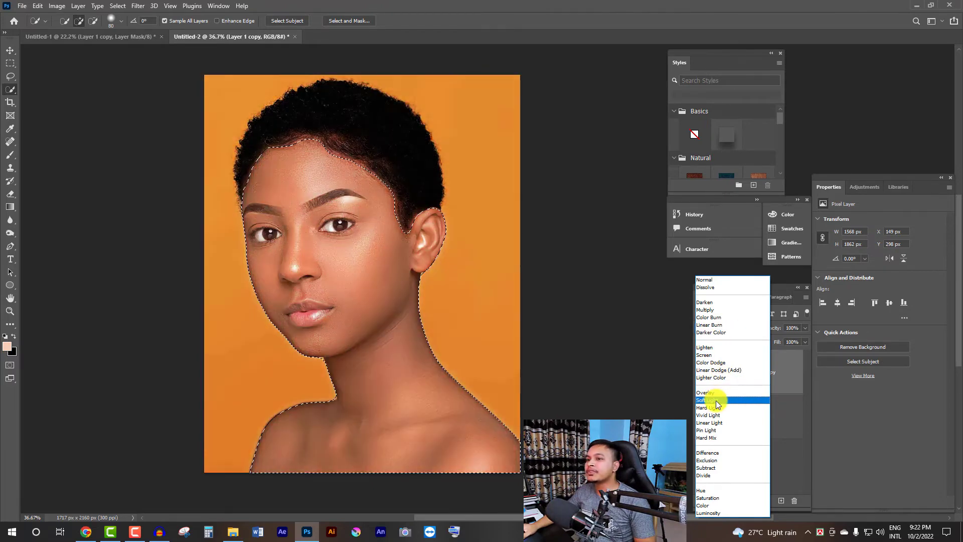
click(715, 400)
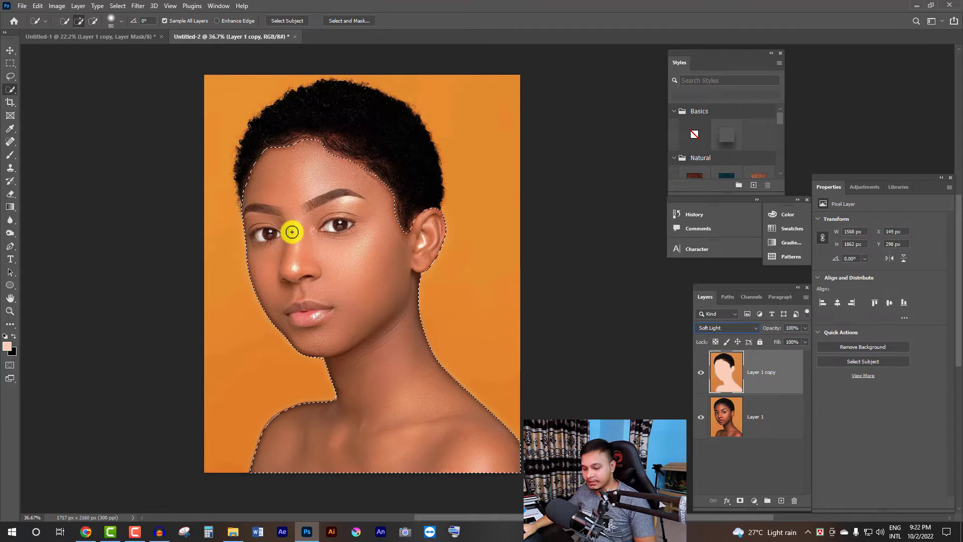
key(ctrl+d)
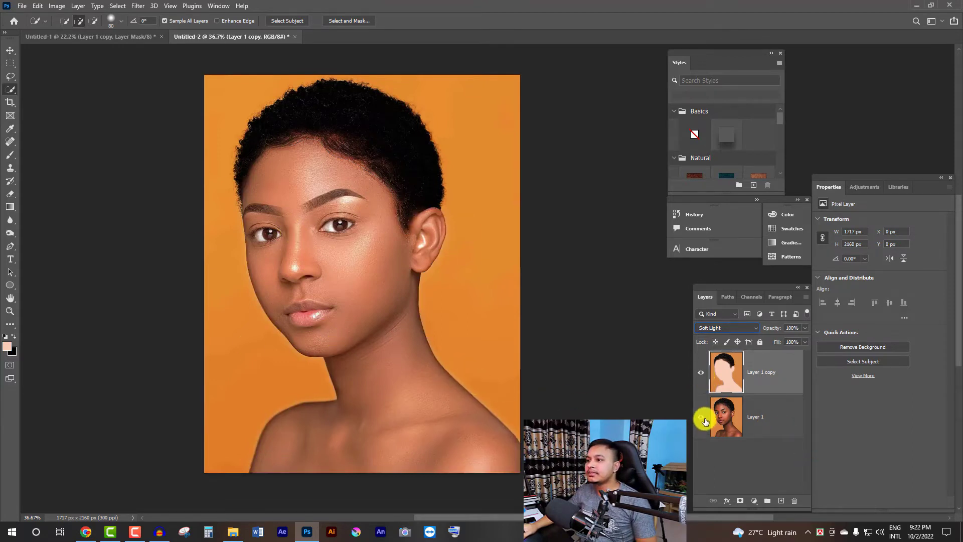
- Compare the portrait before and after the skin tone change by toggling the visibility of Layer 1 copy
click(701, 372)
click(701, 372)
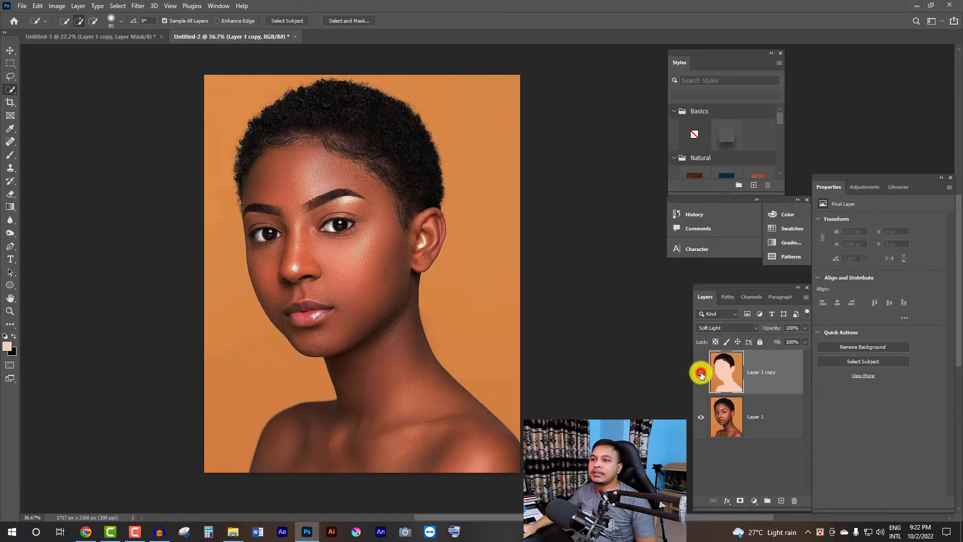
click(701, 372)
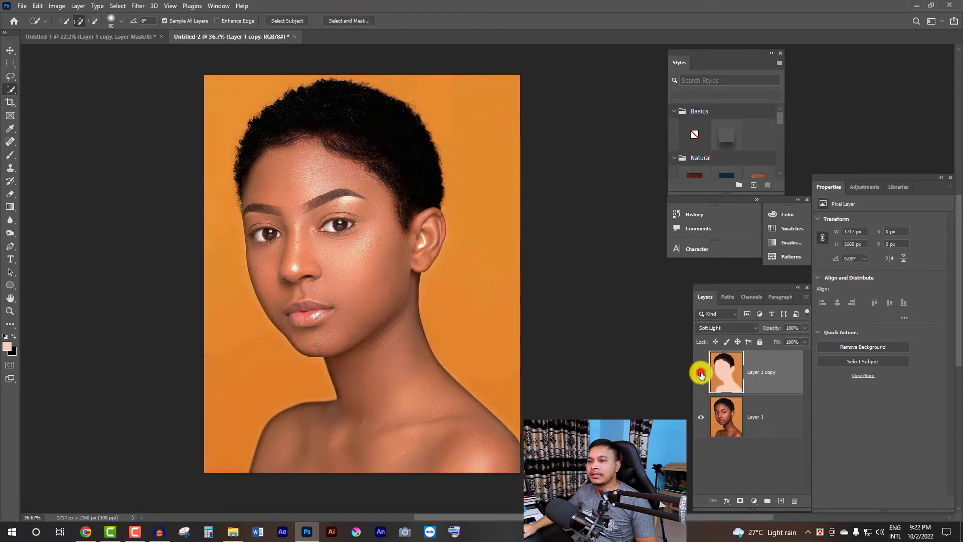
click(701, 372)
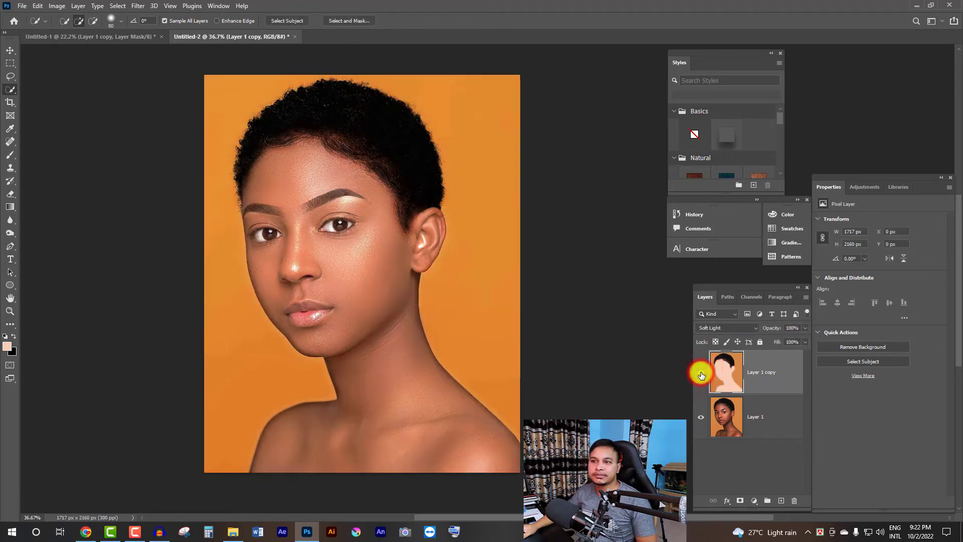
click(701, 372)
click(701, 373)
click(701, 373)
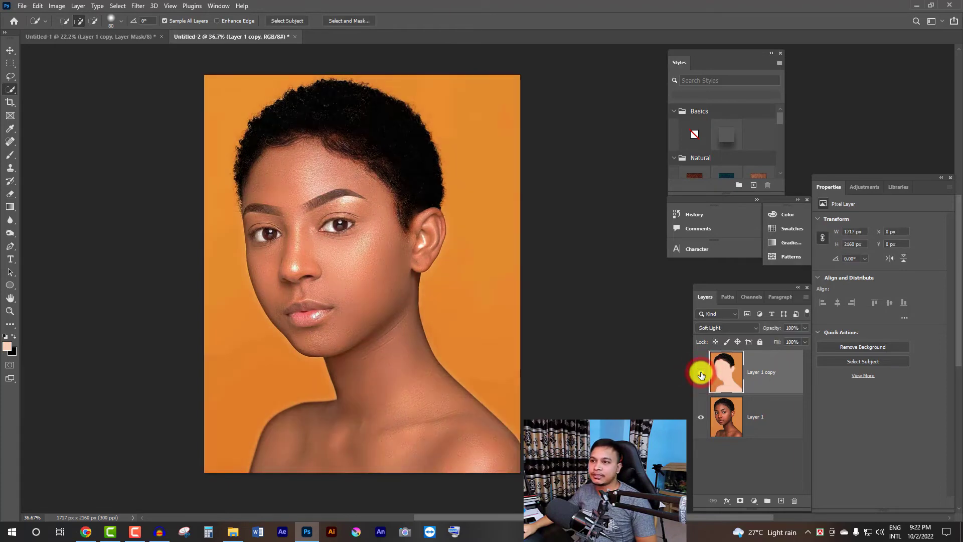